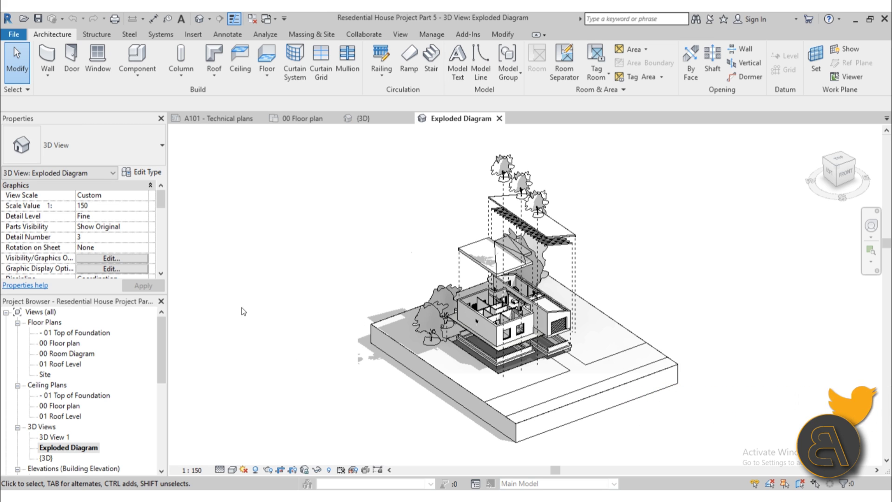
# Scroll the Project Browser down to the Sheets list showing A101 - Technical plans
pyautogui.scroll(-1, 89, 395)
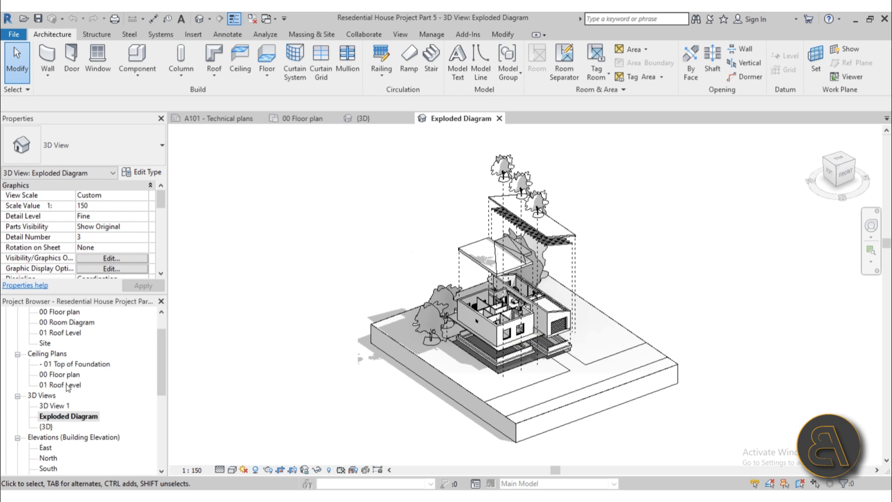
pyautogui.scroll(1, 93, 378)
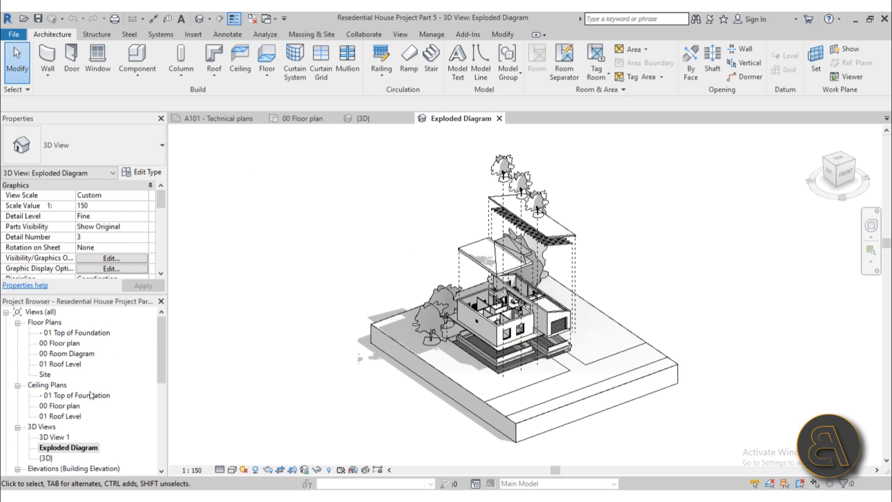
pyautogui.scroll(-3, 95, 395)
pyautogui.scroll(-4, 93, 395)
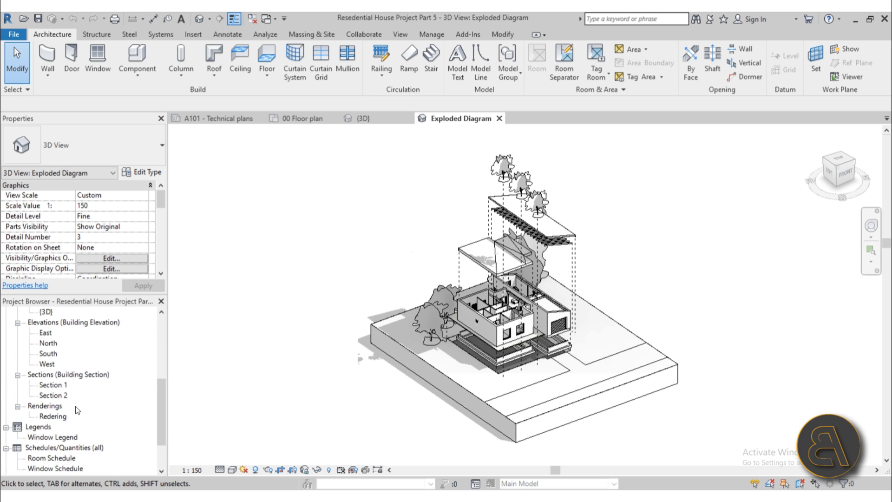
pyautogui.doubleClick(73, 430)
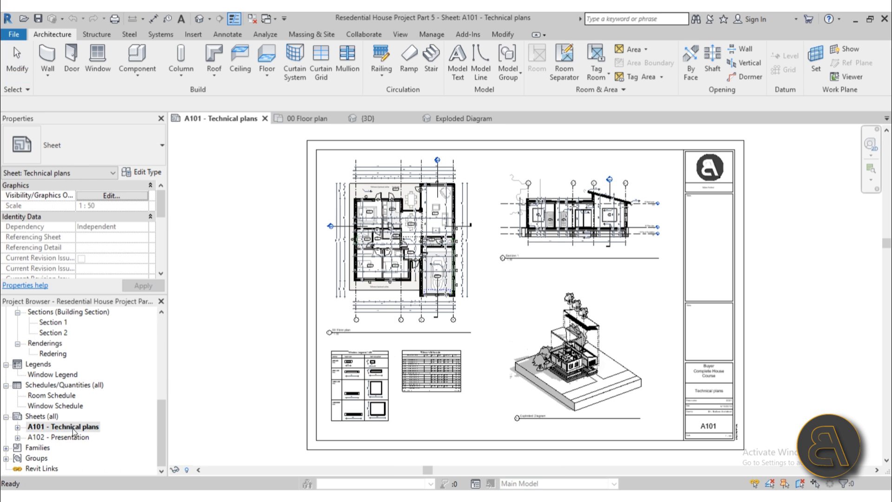
pyautogui.moveTo(238, 346); pyautogui.dragTo(224, 336, button='middle')
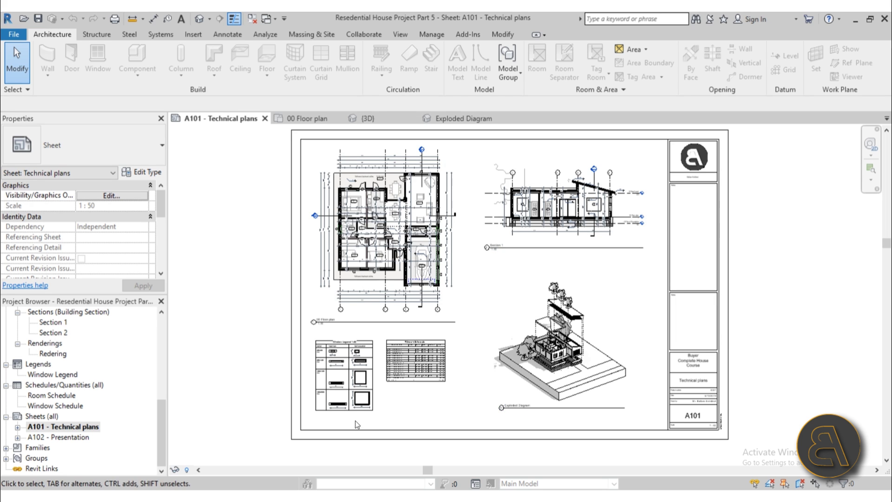
pyautogui.scroll(3, 356, 400)
pyautogui.scroll(4, 460, 392)
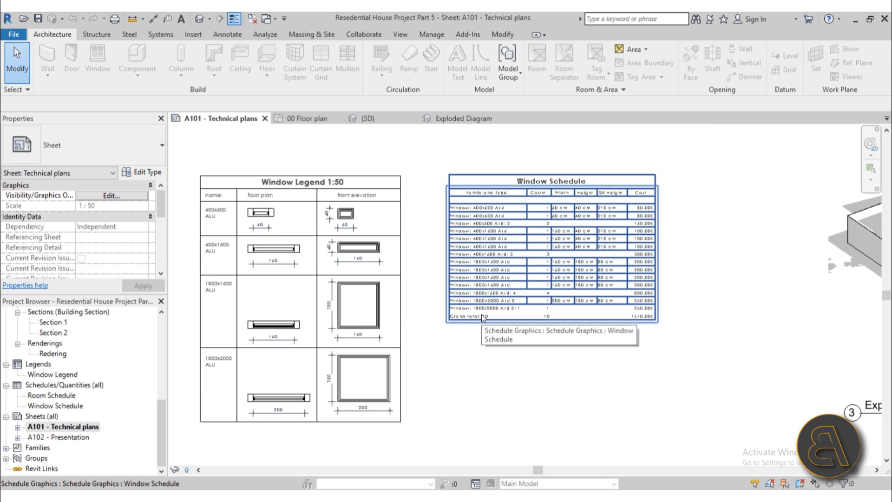
pyautogui.moveTo(481, 337); pyautogui.dragTo(402, 342, button='middle')
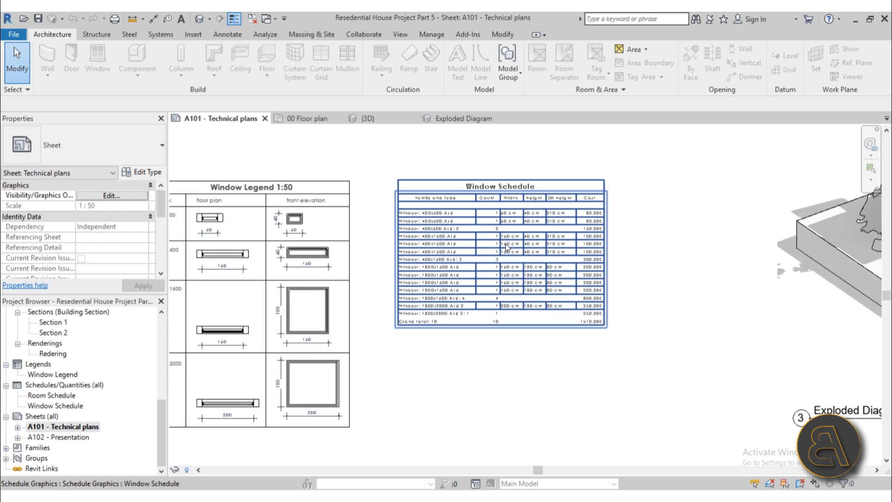
pyautogui.scroll(2, 550, 222)
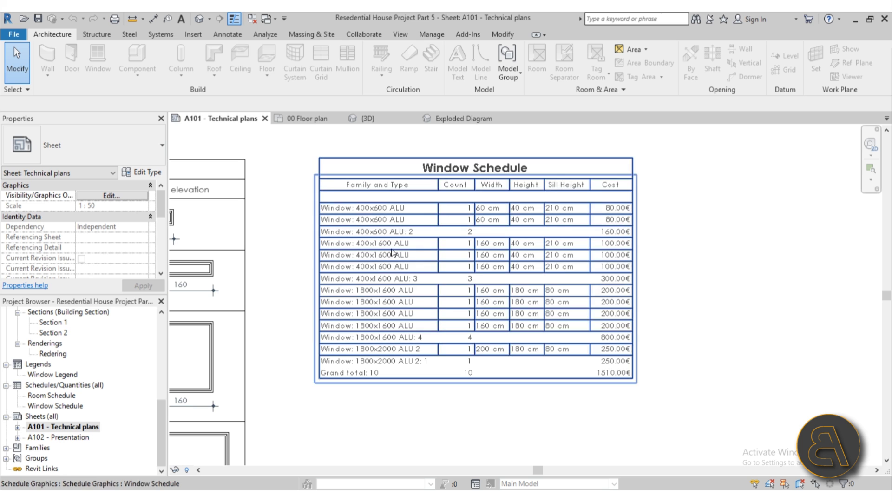
pyautogui.scroll(-3, 300, 298)
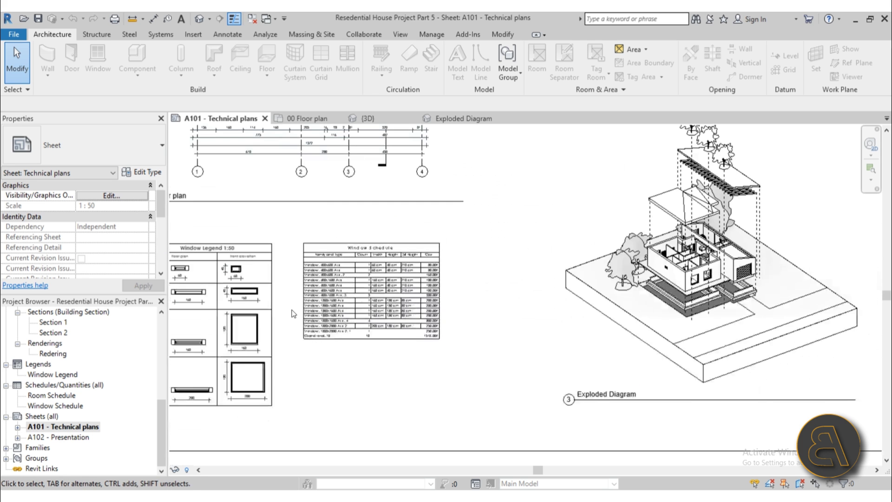
pyautogui.scroll(-4, 398, 318)
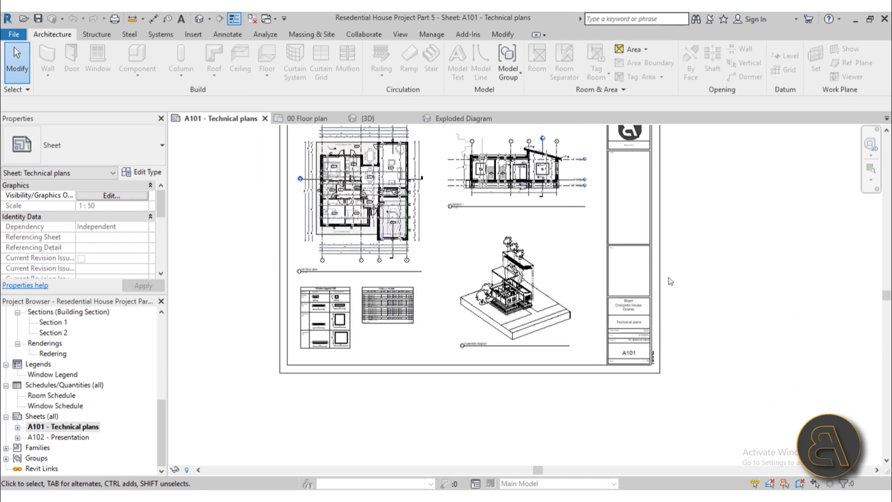
# Review the A101 title block and Project Information for Complete House Course, closing without changes
pyautogui.moveTo(669, 265); pyautogui.dragTo(642, 274, button='middle')
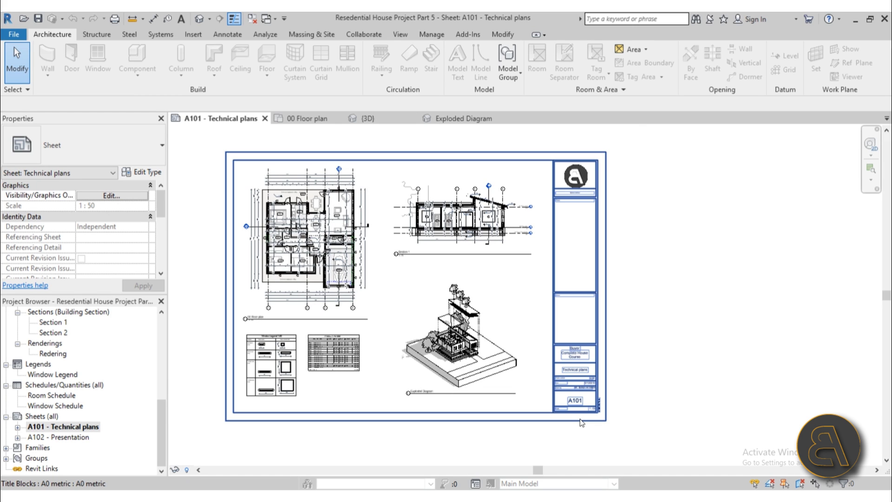
pyautogui.scroll(3, 580, 419)
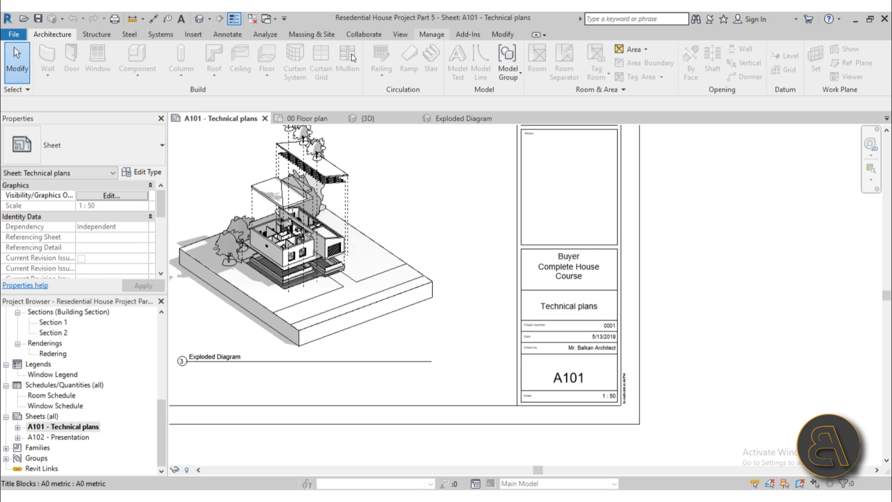
pyautogui.click(432, 34)
pyautogui.click(112, 77)
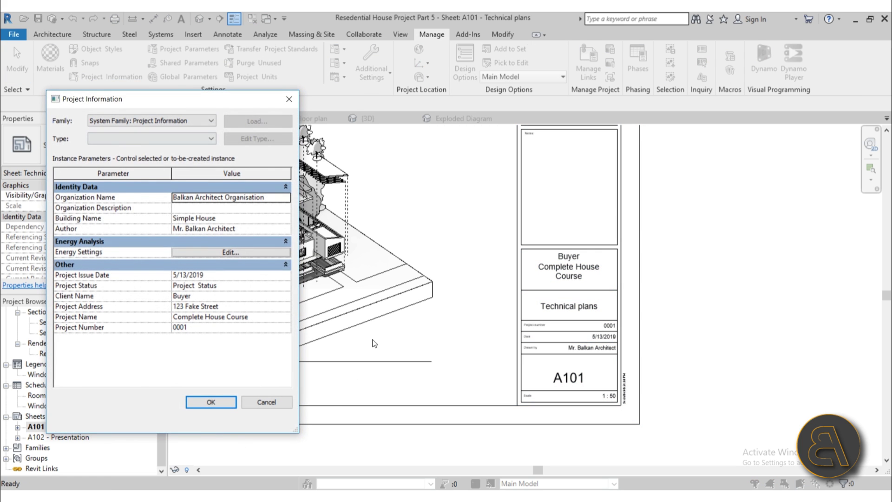
pyautogui.click(265, 403)
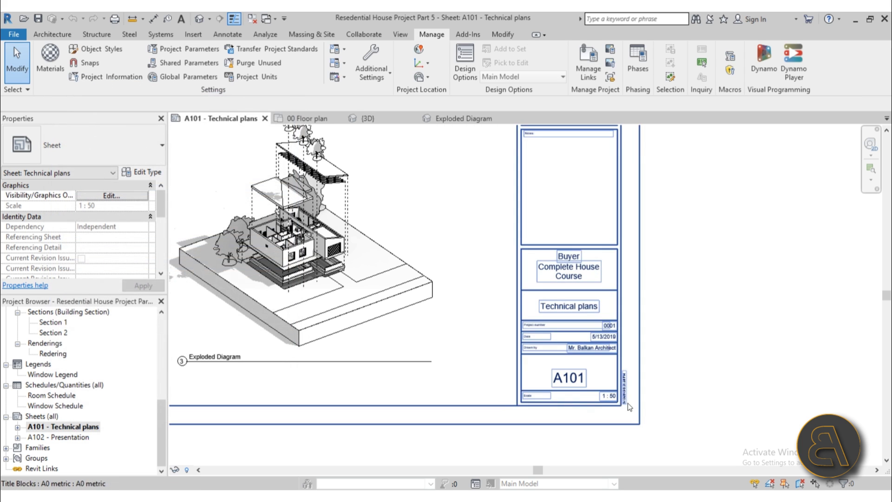
pyautogui.scroll(-4, 660, 348)
pyautogui.moveTo(552, 211); pyautogui.dragTo(546, 259, button='middle')
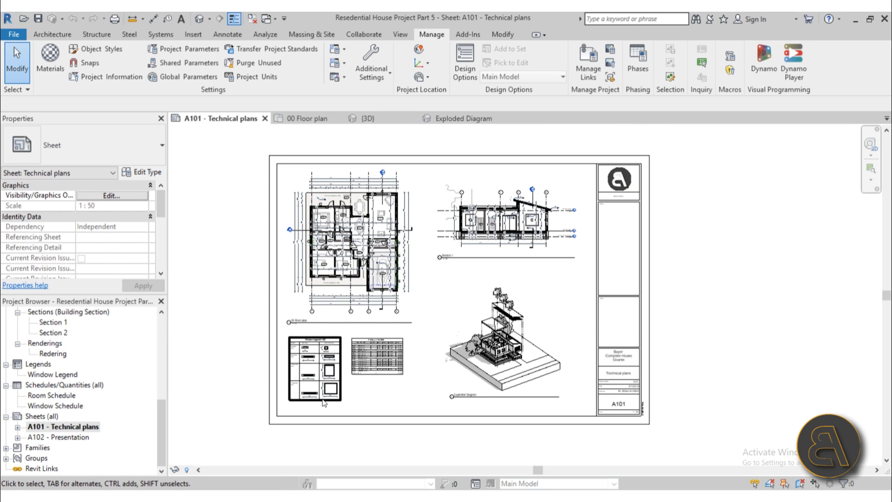
# Open sheet A102 - Presentation and inspect its Room Schedule and site plan
pyautogui.doubleClick(62, 437)
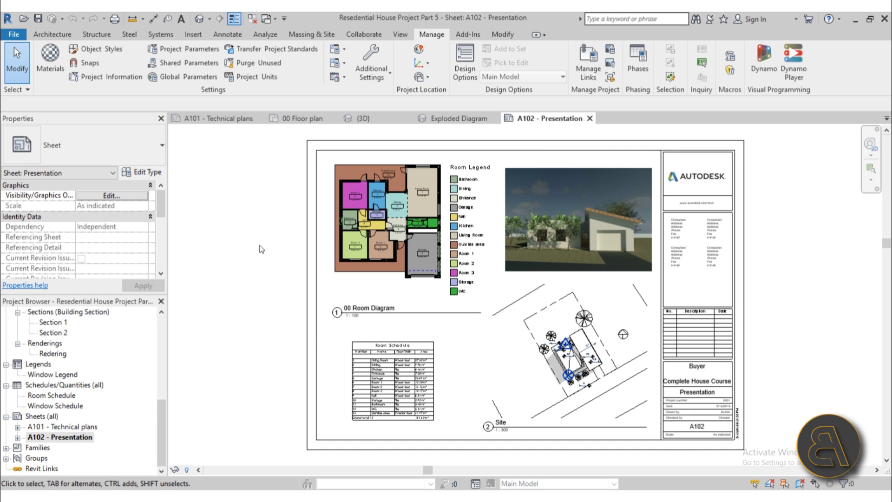
pyautogui.scroll(5, 377, 410)
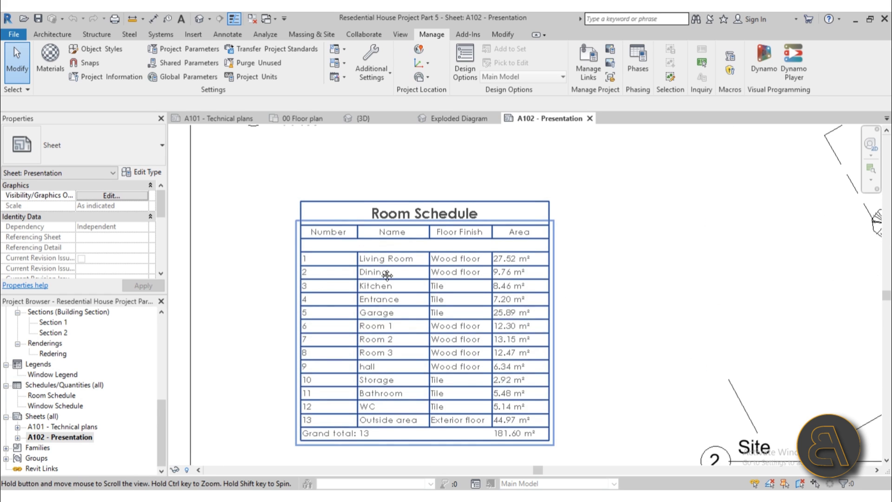
pyautogui.moveTo(387, 276); pyautogui.dragTo(390, 259, button='middle')
pyautogui.scroll(-1, 389, 259)
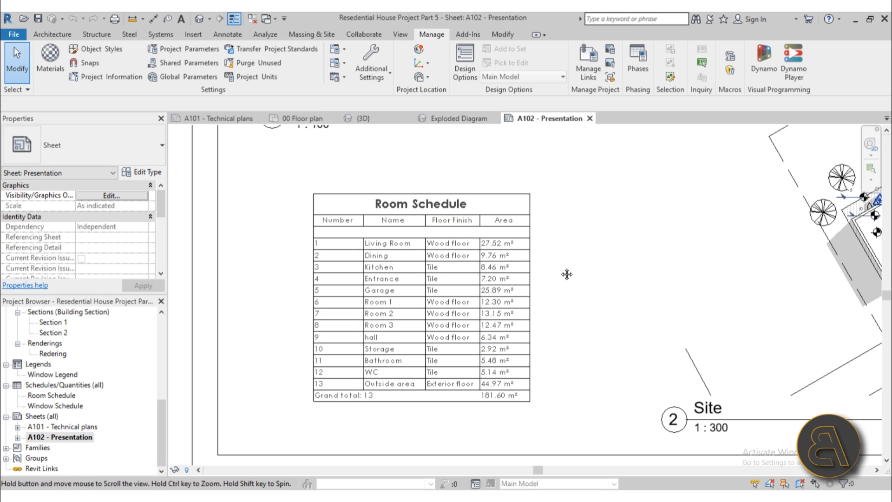
pyautogui.moveTo(567, 274); pyautogui.dragTo(519, 275, button='middle')
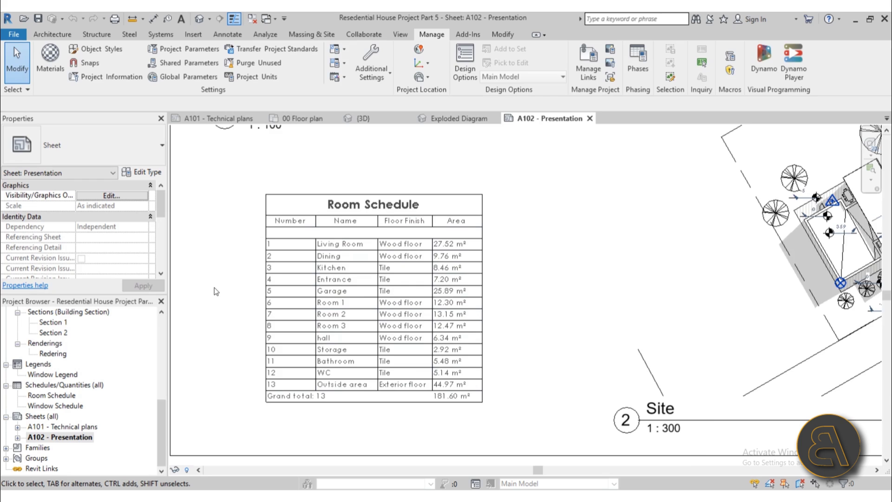
pyautogui.scroll(1, 214, 291)
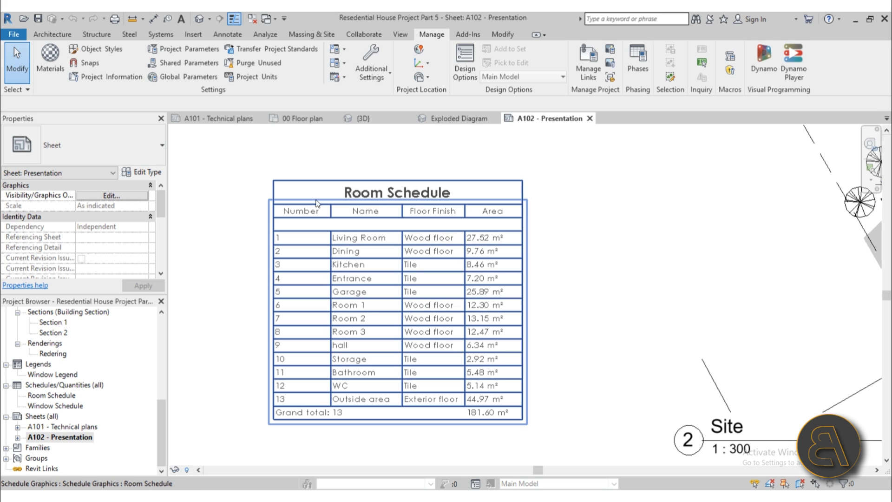
# Turn Thin Lines off with TL, then recentre on the room diagram and site plan
pyautogui.press('t')
pyautogui.press('l')
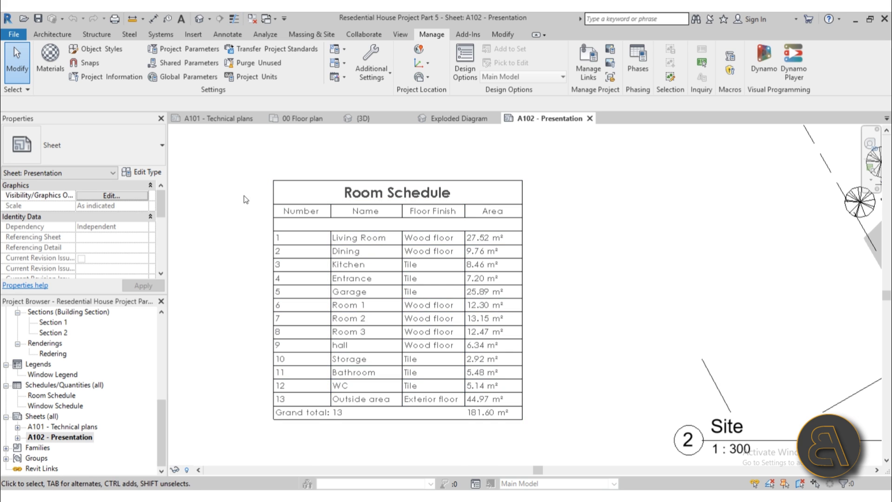
pyautogui.scroll(3, 356, 206)
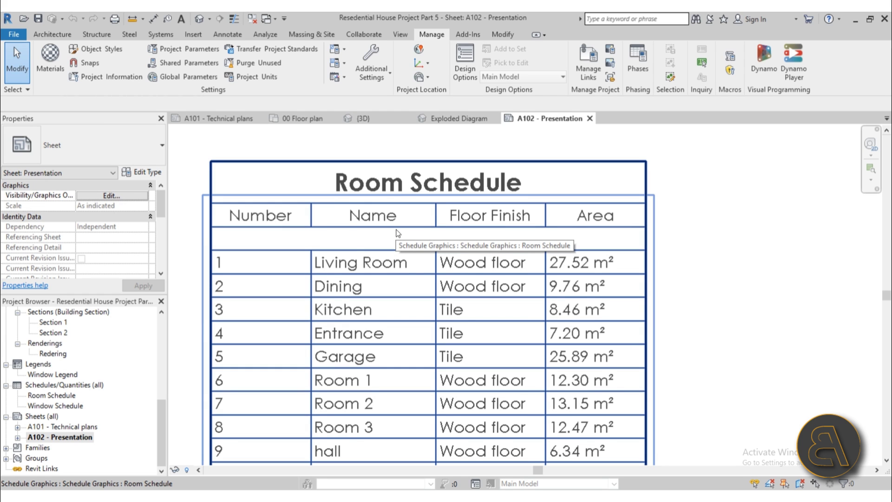
pyautogui.scroll(-5, 385, 218)
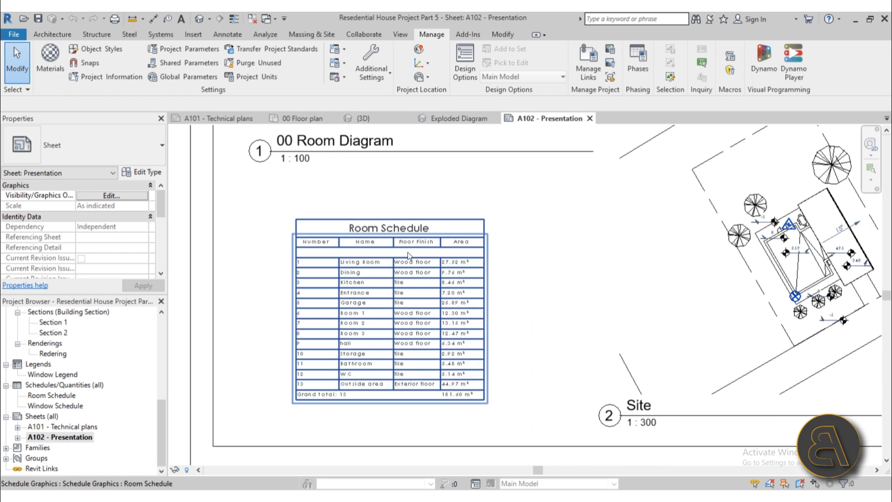
pyautogui.moveTo(550, 224); pyautogui.dragTo(446, 305, button='middle')
pyautogui.scroll(-3, 468, 289)
pyautogui.scroll(-4, 483, 251)
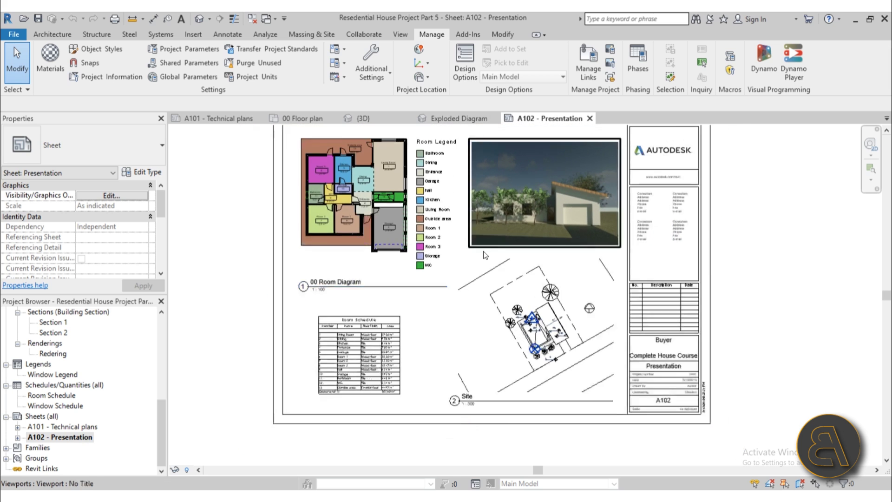
pyautogui.moveTo(483, 251); pyautogui.dragTo(522, 287, button='middle')
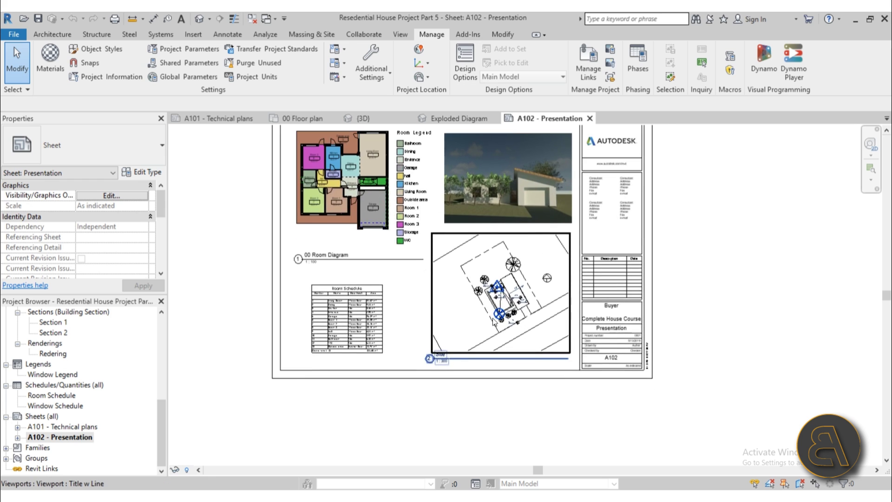
pyautogui.scroll(3, 533, 192)
pyautogui.scroll(-3, 527, 325)
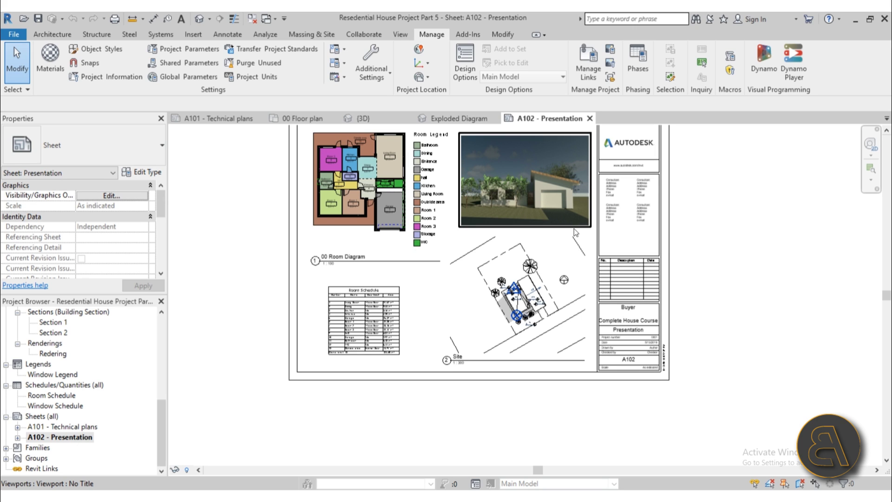
pyautogui.moveTo(751, 249); pyautogui.dragTo(740, 268, button='middle')
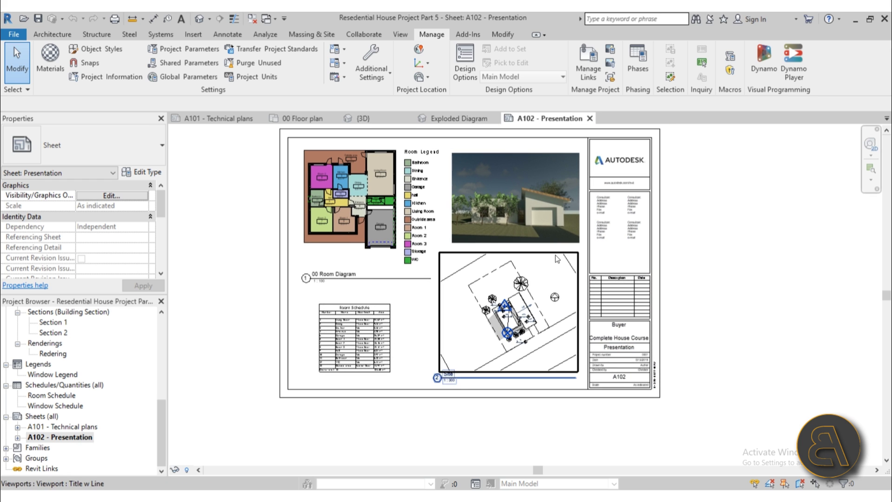
pyautogui.moveTo(797, 334); pyautogui.dragTo(789, 349, button='middle')
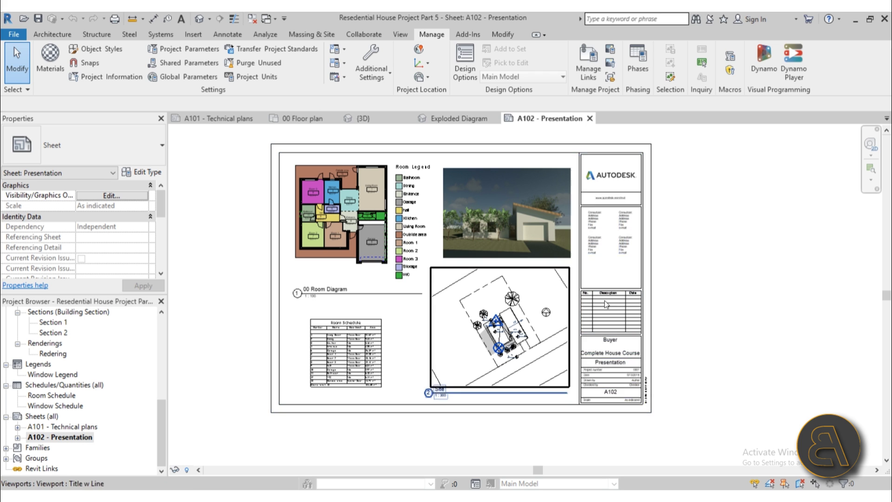
# Pan the A102 - Presentation sheet view slightly
pyautogui.moveTo(241, 358); pyautogui.dragTo(240, 366, button='middle')
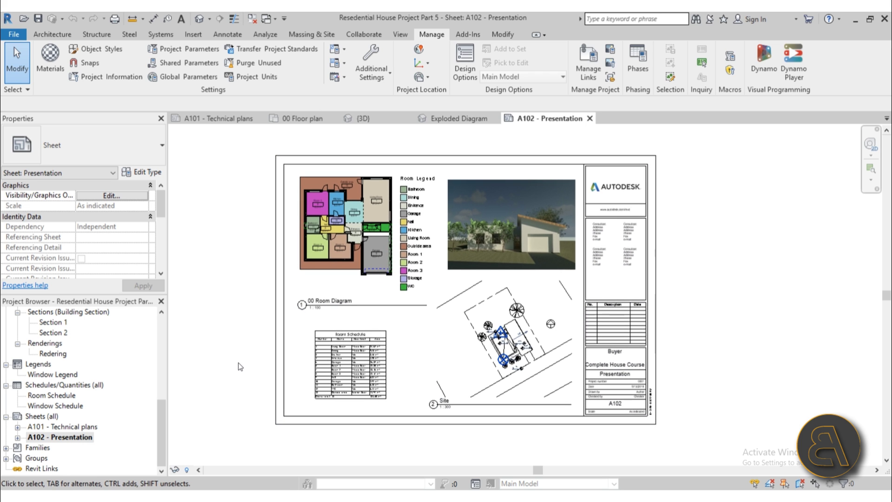